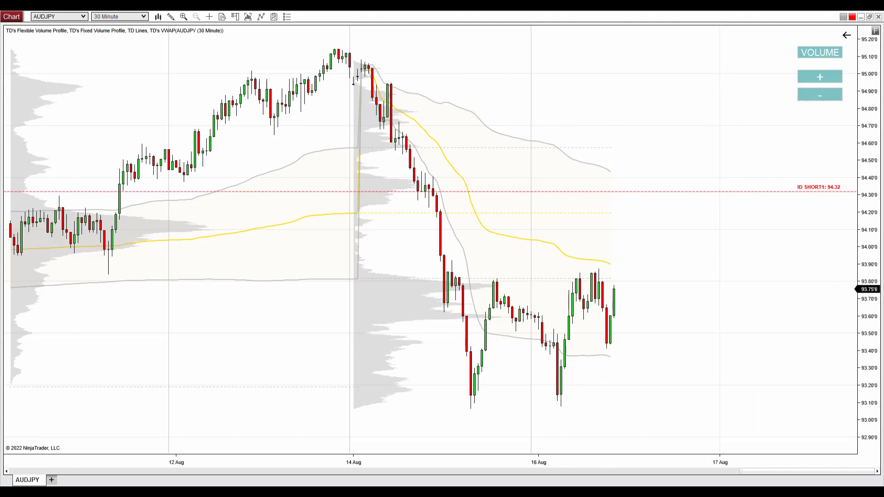
# Highlight the instrument and the 14 Aug drop, clear them, then add a volume profile over the drop
pyautogui.moveTo(21, 22); pyautogui.dragTo(141, 23)
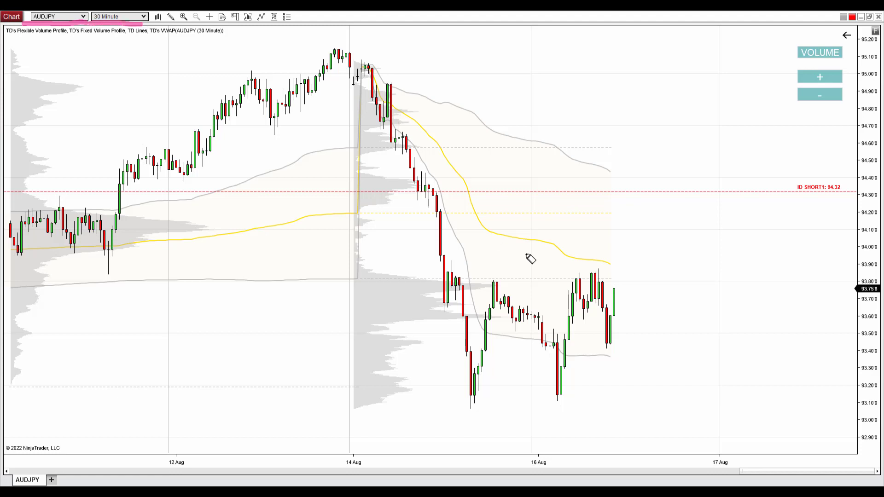
pyautogui.moveTo(344, 54)
pyautogui.mouseDown()
pyautogui.moveTo(465, 412)
pyautogui.moveTo(434, 390)
pyautogui.mouseUp()
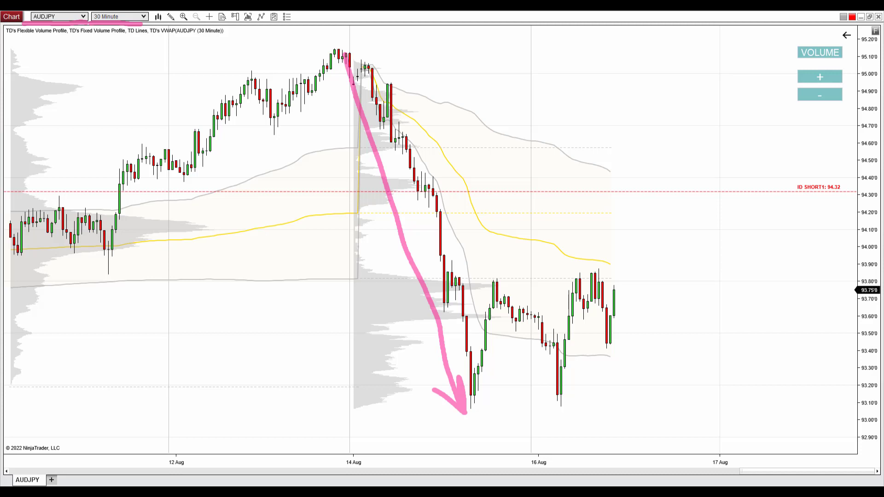
pyautogui.press('Escape')
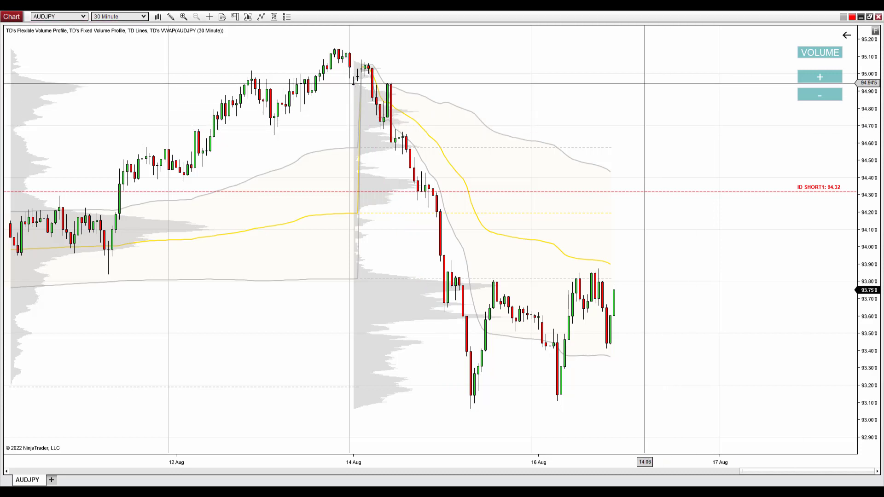
pyautogui.moveTo(354, 155)
pyautogui.mouseDown()
pyautogui.moveTo(407, 182)
pyautogui.moveTo(480, 182)
pyautogui.mouseUp()
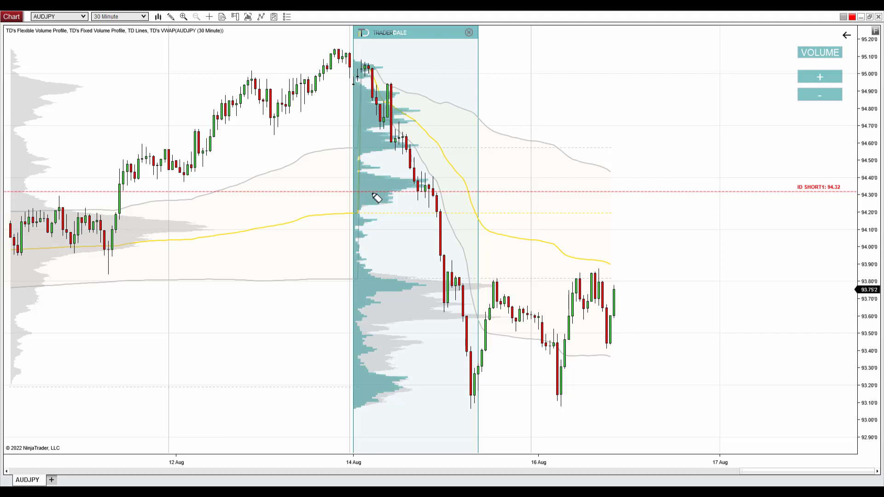
# Circle the 93.75–93.80 volume zone, draw a 93.80 line, and trace the rejection to the 16 Aug low
pyautogui.moveTo(382, 273)
pyautogui.mouseDown()
pyautogui.moveTo(353, 290)
pyautogui.moveTo(392, 300)
pyautogui.moveTo(420, 277)
pyautogui.moveTo(381, 275)
pyautogui.mouseUp()
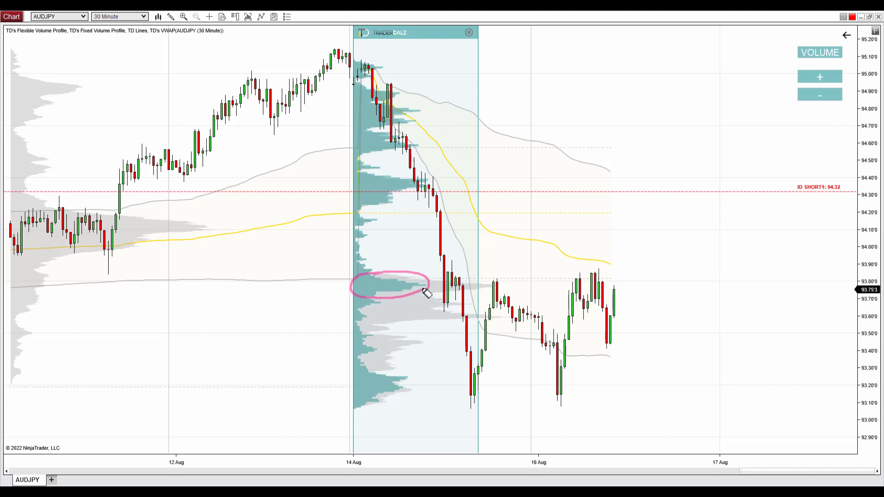
pyautogui.moveTo(456, 282)
pyautogui.mouseDown()
pyautogui.moveTo(443, 271)
pyautogui.moveTo(437, 295)
pyautogui.moveTo(474, 288)
pyautogui.moveTo(466, 283)
pyautogui.mouseUp()
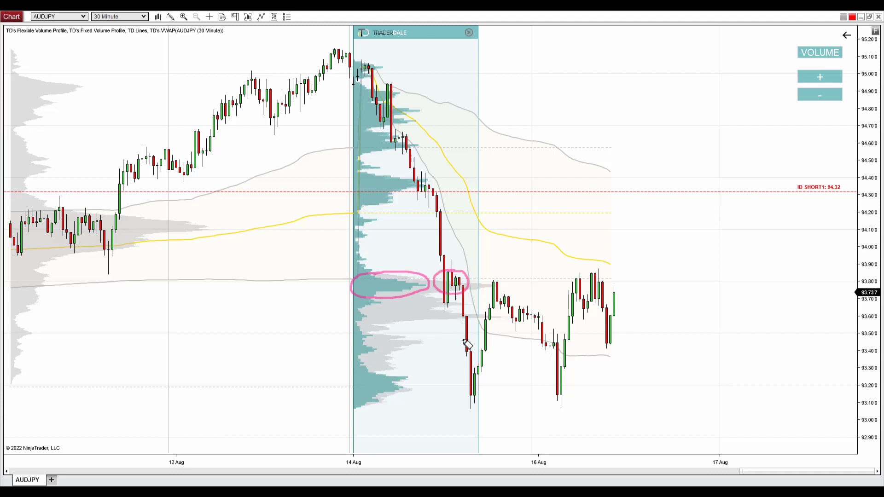
pyautogui.moveTo(461, 326)
pyautogui.mouseDown()
pyautogui.moveTo(470, 400)
pyautogui.moveTo(504, 296)
pyautogui.mouseUp()
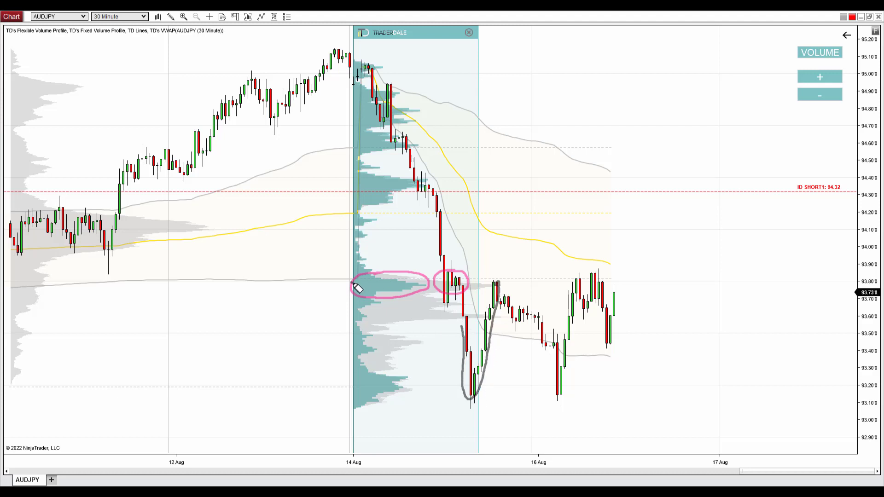
pyautogui.moveTo(353, 282); pyautogui.dragTo(614, 280)
pyautogui.moveTo(499, 283)
pyautogui.mouseDown()
pyautogui.moveTo(559, 393)
pyautogui.moveTo(544, 384)
pyautogui.mouseUp()
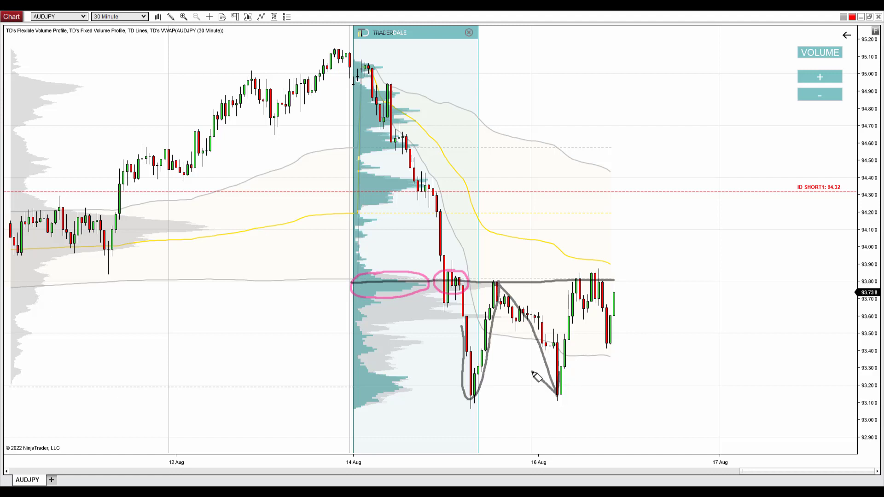
pyautogui.moveTo(453, 276)
pyautogui.mouseDown()
pyautogui.moveTo(358, 280)
pyautogui.moveTo(405, 297)
pyautogui.moveTo(477, 281)
pyautogui.moveTo(409, 274)
pyautogui.mouseUp()
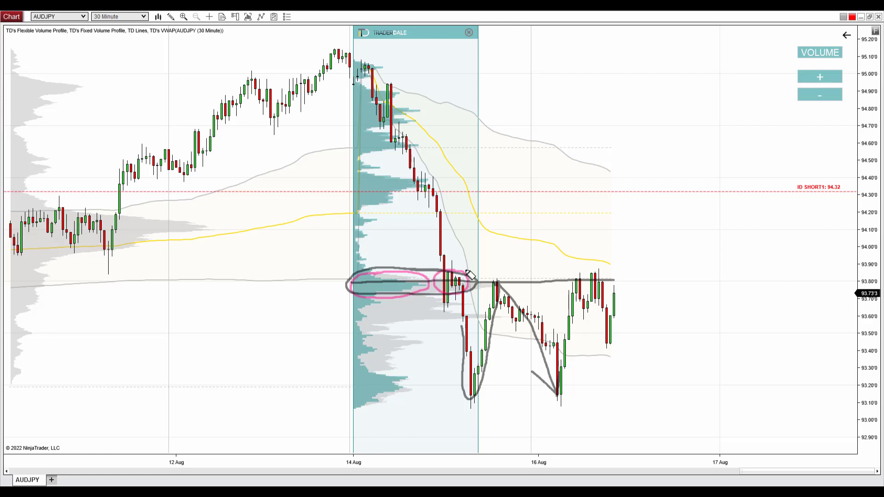
# Extend the 93.80 line, cross out the failed push above it, and circle the 94.30–94.40 cluster
pyautogui.moveTo(467, 285)
pyautogui.mouseDown()
pyautogui.moveTo(483, 284)
pyautogui.moveTo(457, 285)
pyautogui.mouseUp()
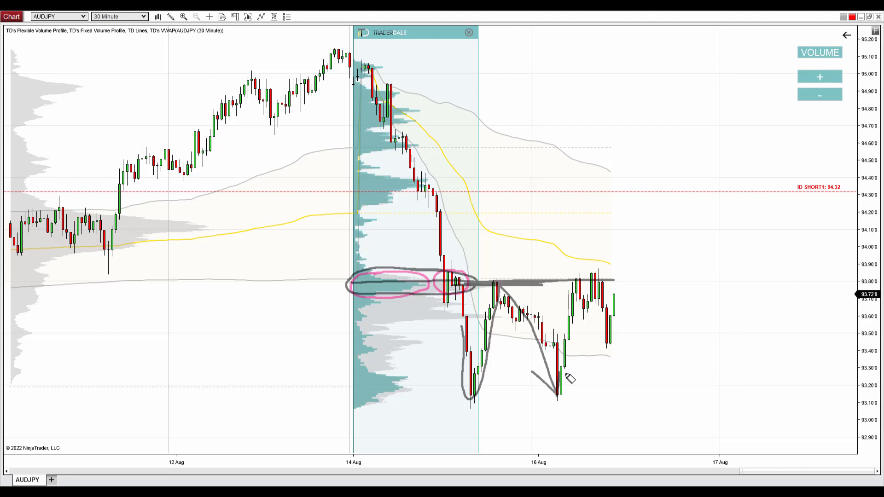
pyautogui.moveTo(501, 266)
pyautogui.mouseDown()
pyautogui.moveTo(524, 288)
pyautogui.moveTo(503, 294)
pyautogui.moveTo(511, 279)
pyautogui.moveTo(523, 297)
pyautogui.mouseUp()
pyautogui.moveTo(395, 181)
pyautogui.mouseDown()
pyautogui.moveTo(346, 190)
pyautogui.moveTo(450, 192)
pyautogui.moveTo(372, 176)
pyautogui.mouseUp()
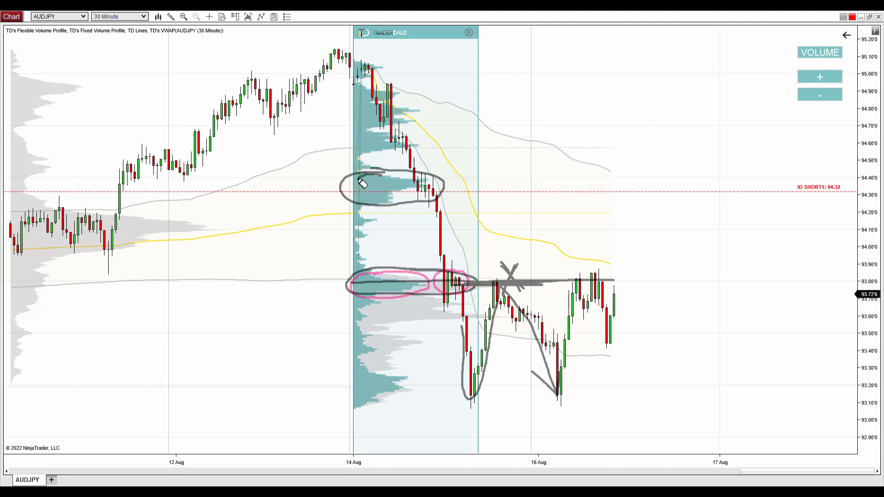
# Circle the upper volume cluster and the ID SHORT1 94.32 label, sketching price rising then falling
pyautogui.moveTo(364, 194)
pyautogui.mouseDown()
pyautogui.moveTo(419, 196)
pyautogui.moveTo(431, 177)
pyautogui.moveTo(350, 196)
pyautogui.moveTo(827, 199)
pyautogui.mouseUp()
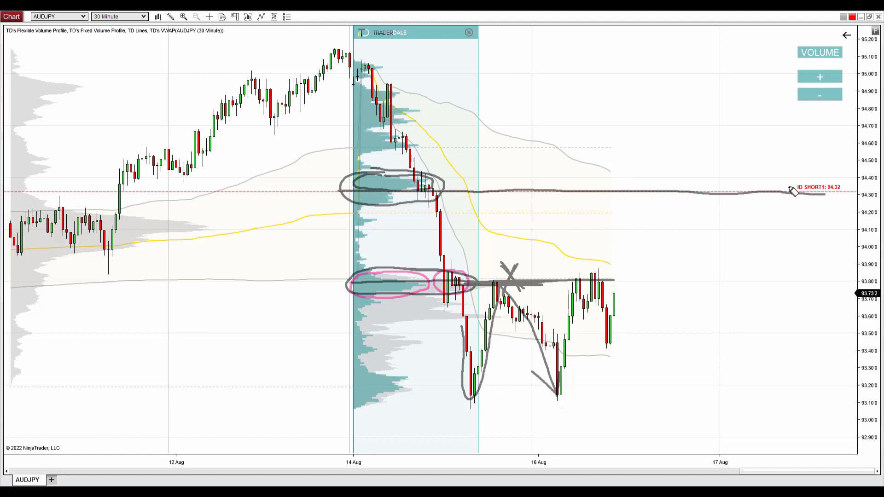
pyautogui.moveTo(816, 177)
pyautogui.mouseDown()
pyautogui.moveTo(798, 177)
pyautogui.moveTo(850, 202)
pyautogui.moveTo(814, 180)
pyautogui.mouseUp()
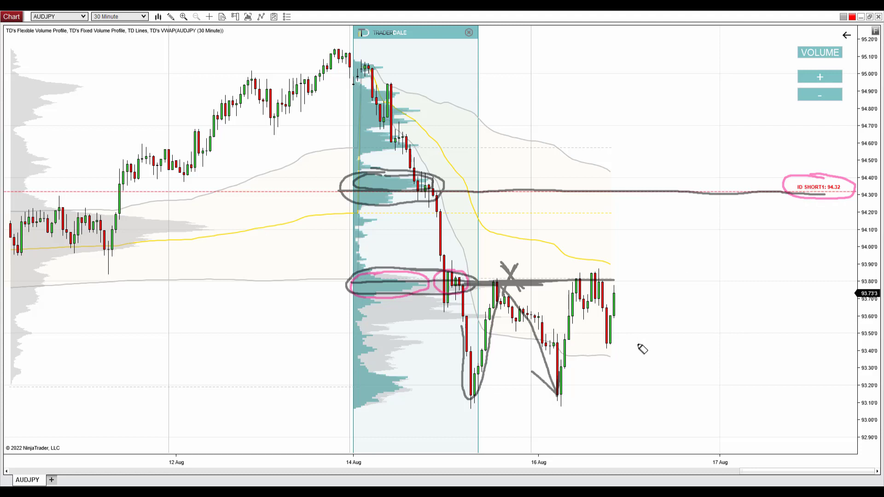
pyautogui.moveTo(664, 264)
pyautogui.mouseDown()
pyautogui.moveTo(709, 191)
pyautogui.moveTo(774, 239)
pyautogui.moveTo(739, 254)
pyautogui.mouseUp()
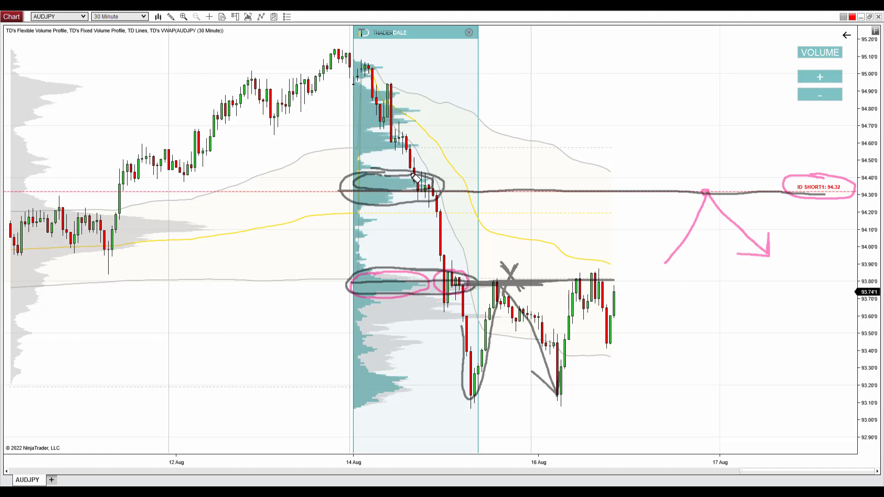
pyautogui.moveTo(380, 177)
pyautogui.mouseDown()
pyautogui.moveTo(400, 196)
pyautogui.moveTo(405, 175)
pyautogui.moveTo(419, 196)
pyautogui.moveTo(377, 177)
pyautogui.mouseUp()
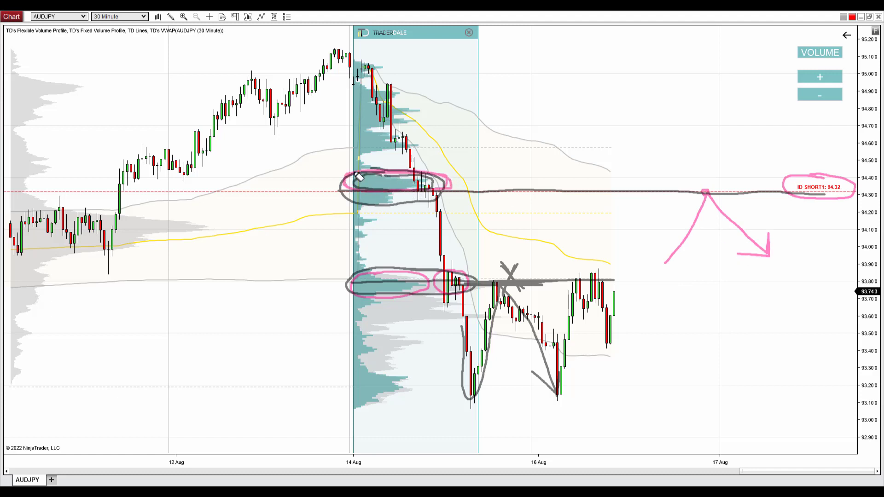
pyautogui.moveTo(704, 192)
pyautogui.mouseDown()
pyautogui.moveTo(770, 252)
pyautogui.moveTo(741, 255)
pyautogui.mouseUp()
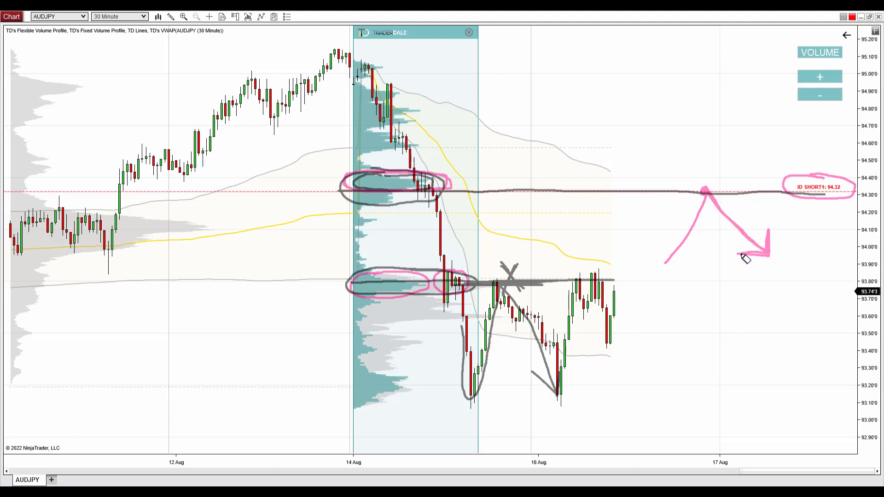
# Write a P above the arrow, circle the lower profile in blue, then clear all freehand markups
pyautogui.moveTo(672, 134)
pyautogui.mouseDown()
pyautogui.moveTo(672, 174)
pyautogui.moveTo(689, 144)
pyautogui.moveTo(676, 157)
pyautogui.moveTo(700, 172)
pyautogui.mouseUp()
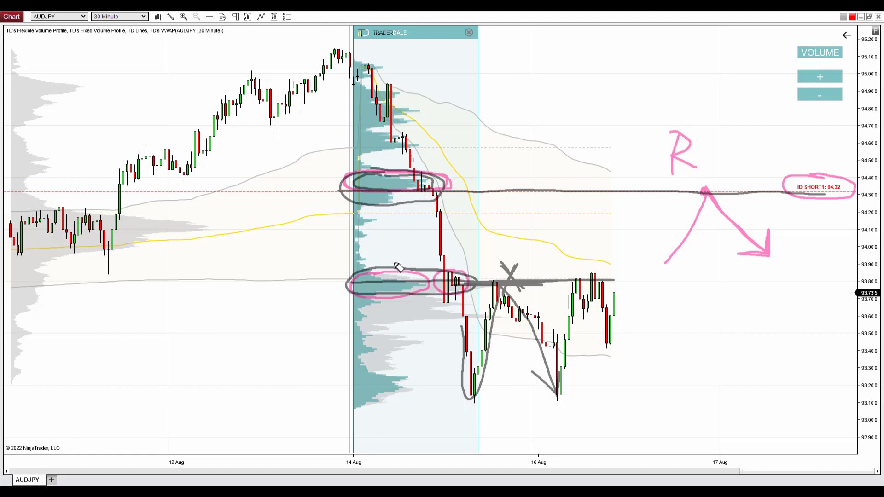
pyautogui.moveTo(394, 262)
pyautogui.mouseDown()
pyautogui.moveTo(331, 416)
pyautogui.moveTo(537, 397)
pyautogui.moveTo(409, 254)
pyautogui.mouseUp()
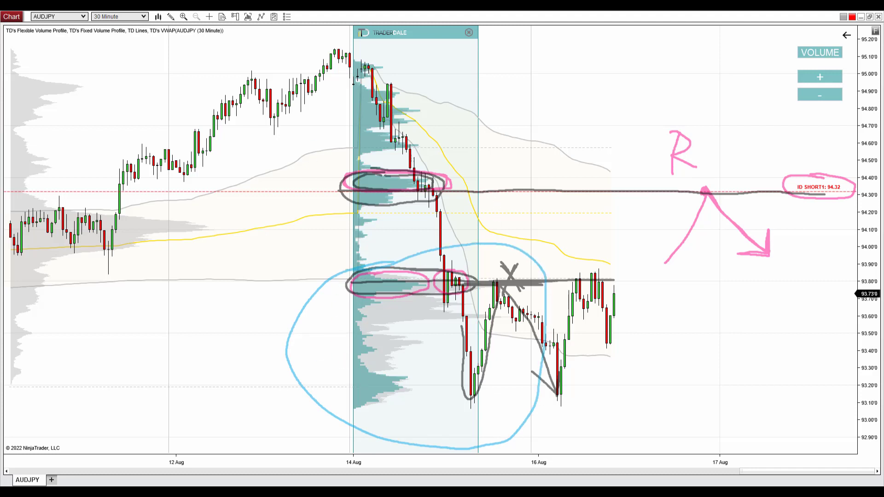
pyautogui.press('Escape')
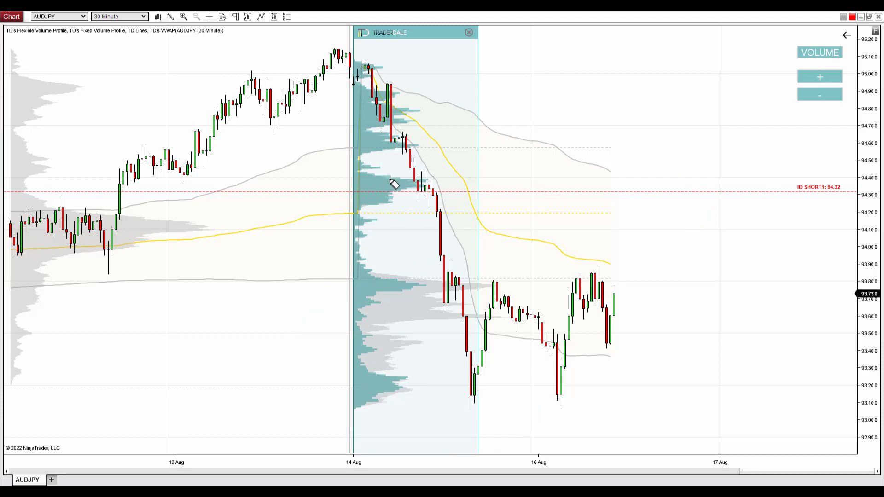
pyautogui.moveTo(389, 175)
pyautogui.mouseDown()
pyautogui.moveTo(350, 200)
pyautogui.moveTo(449, 200)
pyautogui.moveTo(370, 178)
pyautogui.mouseUp()
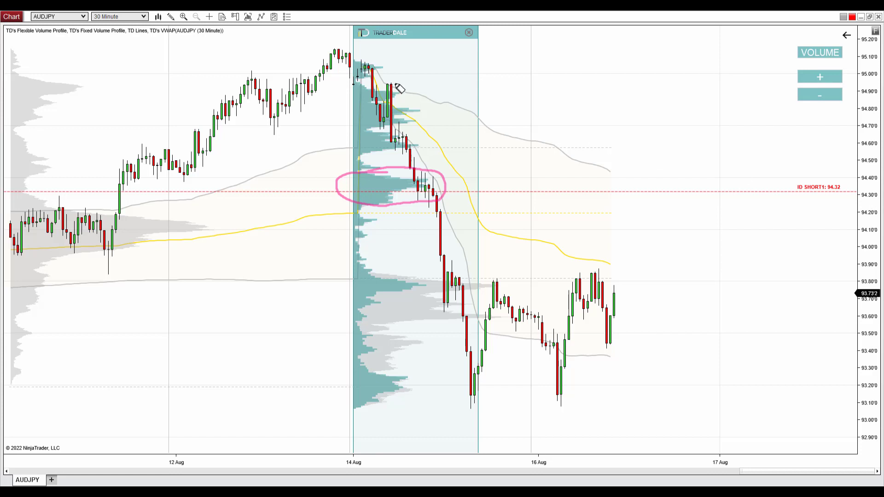
pyautogui.moveTo(374, 69)
pyautogui.mouseDown()
pyautogui.moveTo(409, 92)
pyautogui.moveTo(634, 181)
pyautogui.moveTo(631, 165)
pyautogui.moveTo(607, 201)
pyautogui.moveTo(707, 184)
pyautogui.moveTo(635, 164)
pyautogui.mouseUp()
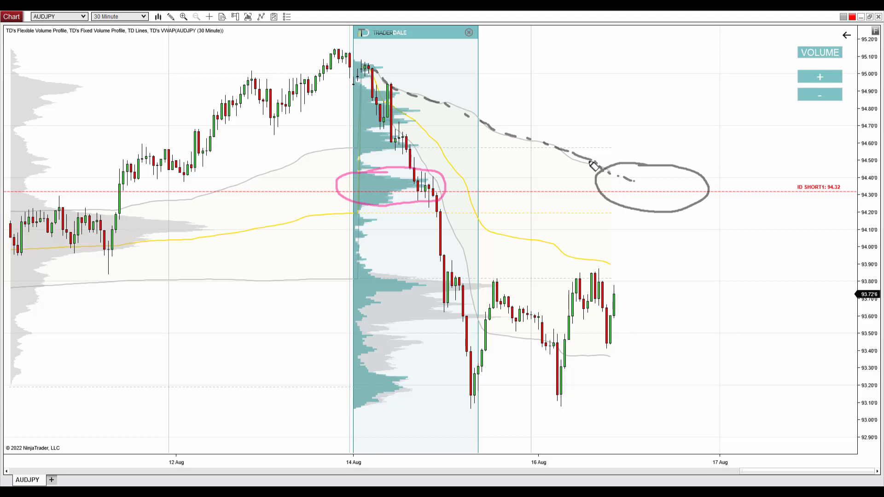
pyautogui.moveTo(548, 192); pyautogui.dragTo(806, 197)
pyautogui.moveTo(624, 324)
pyautogui.mouseDown()
pyautogui.moveTo(636, 313)
pyautogui.moveTo(667, 199)
pyautogui.moveTo(731, 264)
pyautogui.moveTo(710, 261)
pyautogui.mouseUp()
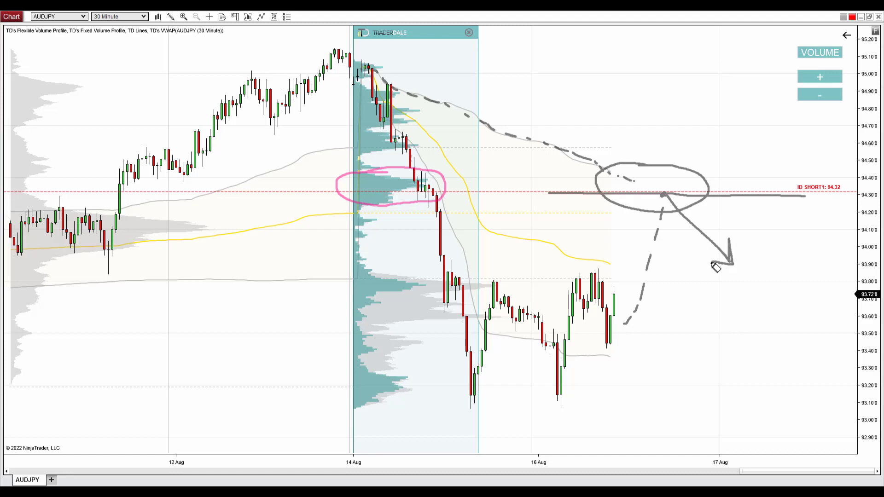
pyautogui.click(662, 193)
pyautogui.moveTo(717, 171)
pyautogui.mouseDown()
pyautogui.moveTo(728, 154)
pyautogui.moveTo(744, 184)
pyautogui.mouseUp()
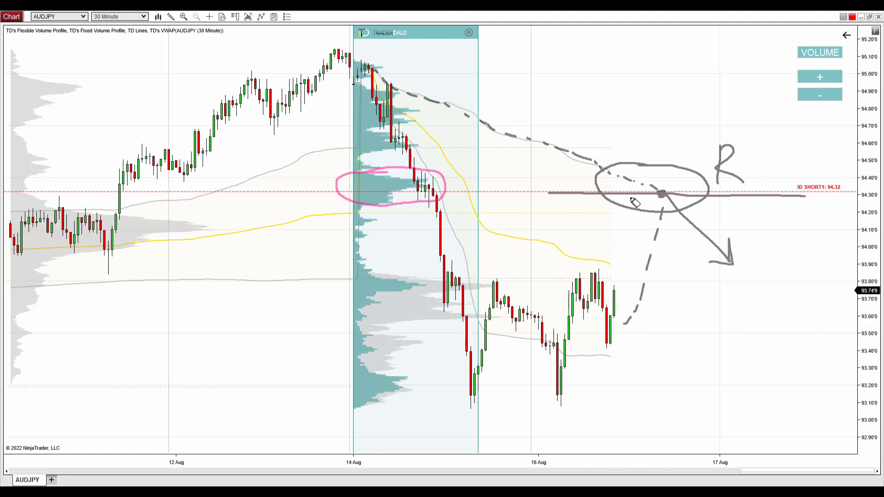
pyautogui.press('Escape')
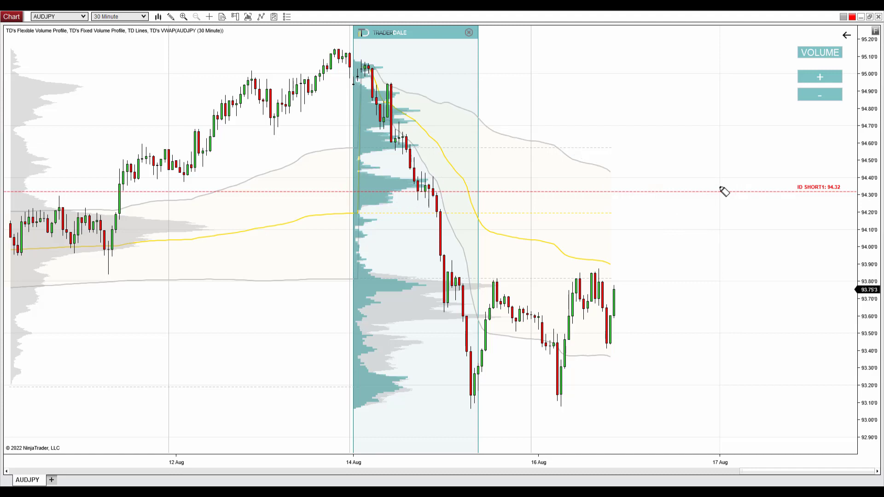
# In pink, circle the 94.35 volume cluster, line along 94.32, and draw a rally-then-drop arrow
pyautogui.moveTo(397, 179)
pyautogui.mouseDown()
pyautogui.moveTo(357, 184)
pyautogui.moveTo(440, 194)
pyautogui.moveTo(380, 184)
pyautogui.mouseUp()
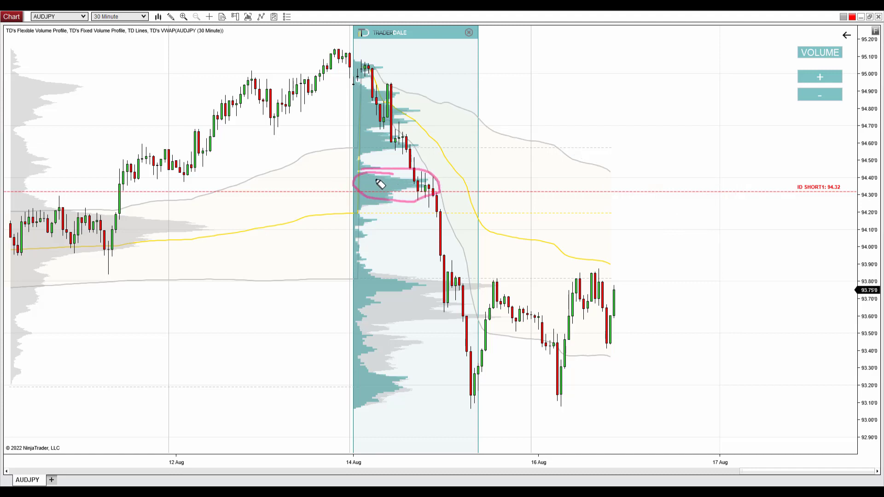
pyautogui.moveTo(441, 193); pyautogui.dragTo(737, 192)
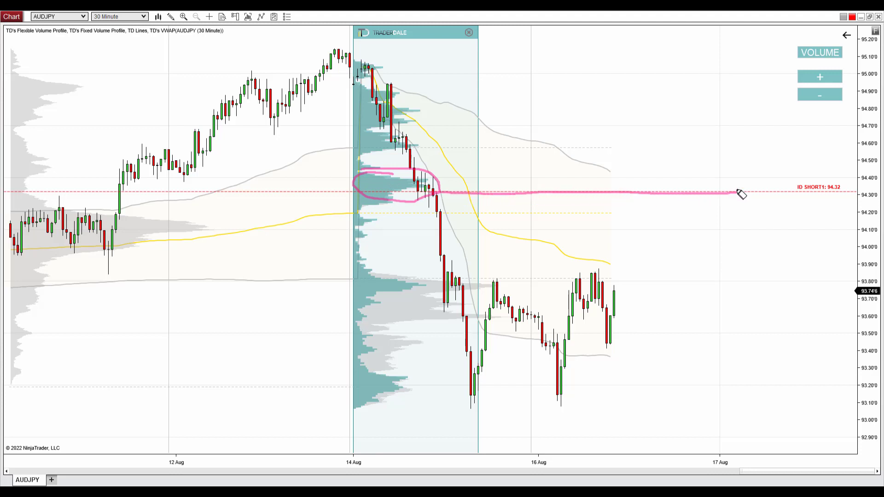
pyautogui.moveTo(624, 240)
pyautogui.mouseDown()
pyautogui.moveTo(643, 190)
pyautogui.moveTo(689, 248)
pyautogui.moveTo(658, 239)
pyautogui.mouseUp()
pyautogui.moveTo(669, 176)
pyautogui.mouseDown()
pyautogui.moveTo(689, 155)
pyautogui.moveTo(689, 178)
pyautogui.mouseUp()
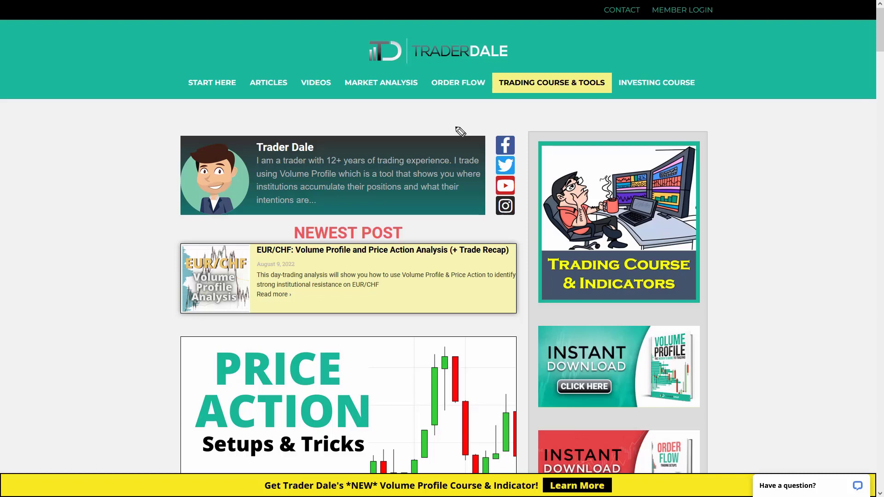
# Circle TRADING COURSE & TOOLS in pink and open the trading course page
pyautogui.moveTo(530, 70)
pyautogui.mouseDown()
pyautogui.moveTo(507, 73)
pyautogui.moveTo(495, 99)
pyautogui.moveTo(598, 98)
pyautogui.moveTo(587, 75)
pyautogui.moveTo(529, 74)
pyautogui.mouseUp()
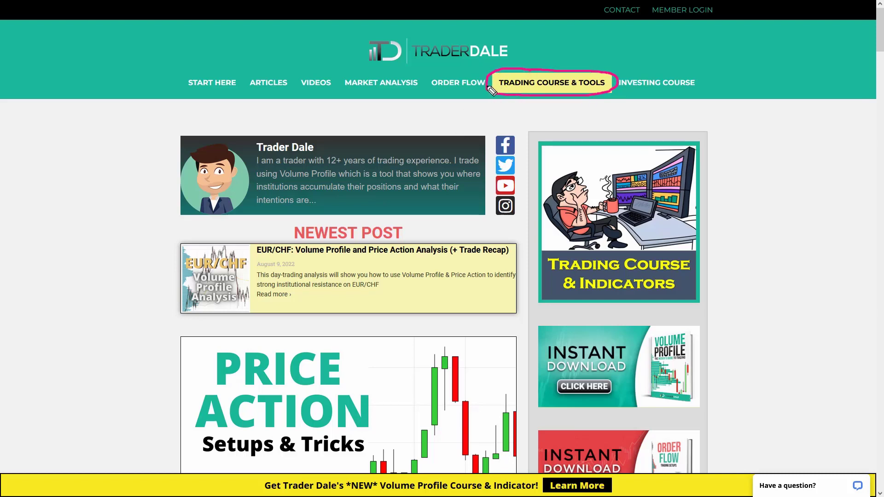
pyautogui.click(553, 84)
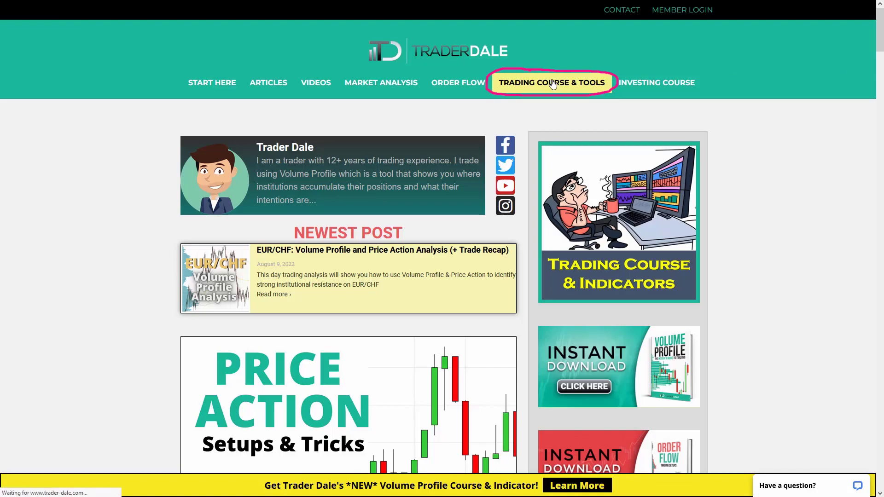
# Underline the ELITE PACK (RECOMMENDED) heading and circle its introduction video in pink
pyautogui.scroll(-20, 633, 162)
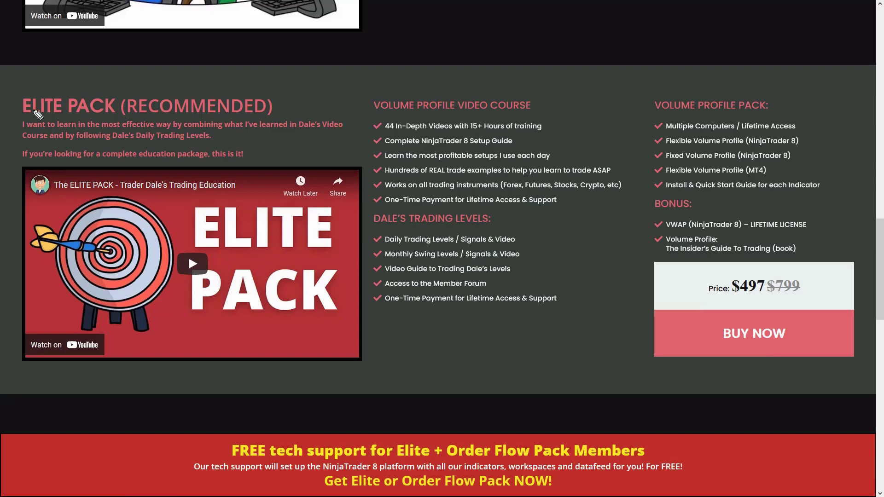
pyautogui.moveTo(18, 119); pyautogui.dragTo(296, 118)
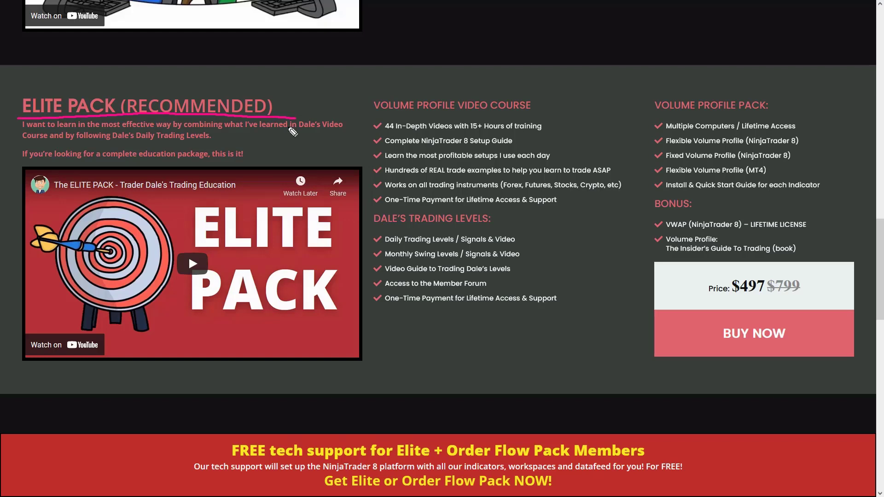
pyautogui.moveTo(107, 162)
pyautogui.mouseDown()
pyautogui.moveTo(8, 294)
pyautogui.moveTo(199, 369)
pyautogui.moveTo(380, 230)
pyautogui.moveTo(159, 166)
pyautogui.moveTo(99, 161)
pyautogui.mouseUp()
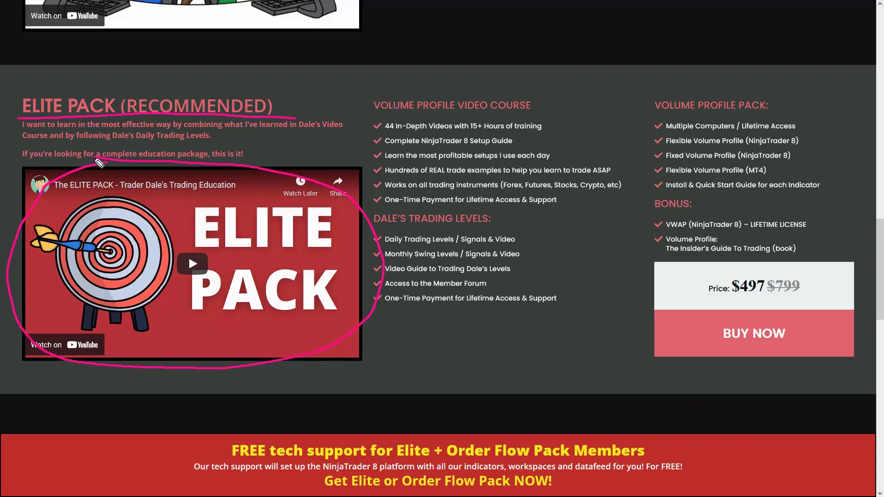